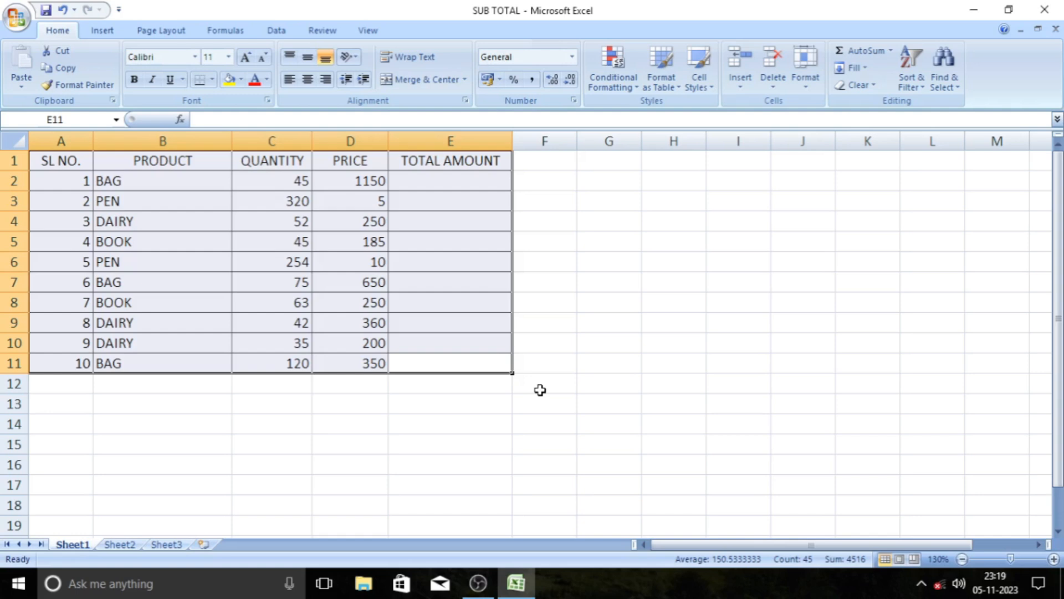
{"action": "left_click", "coordinate": [541, 389]}
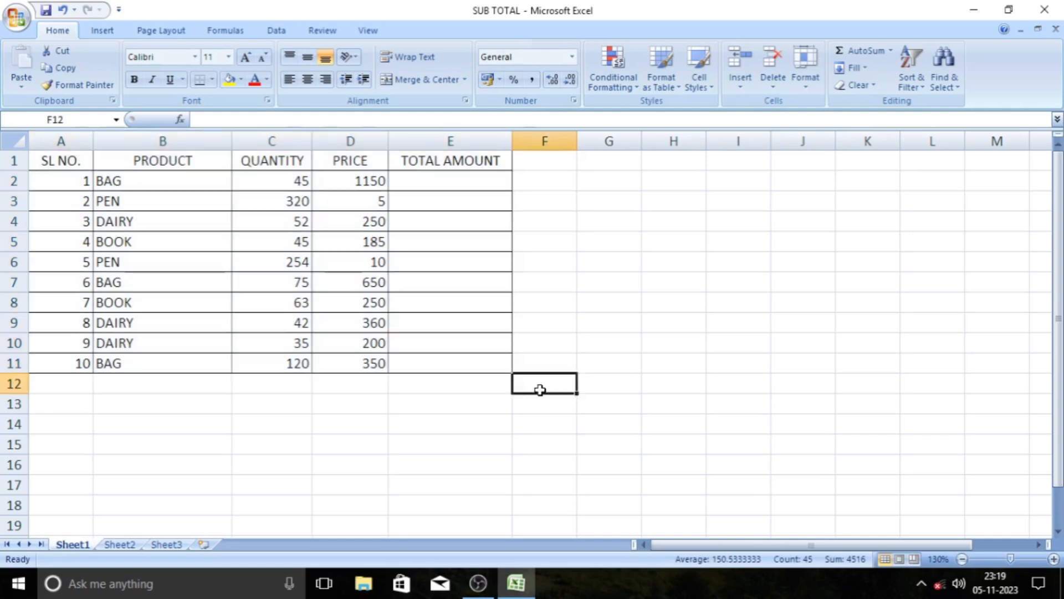
{"action": "left_click", "coordinate": [606, 413]}
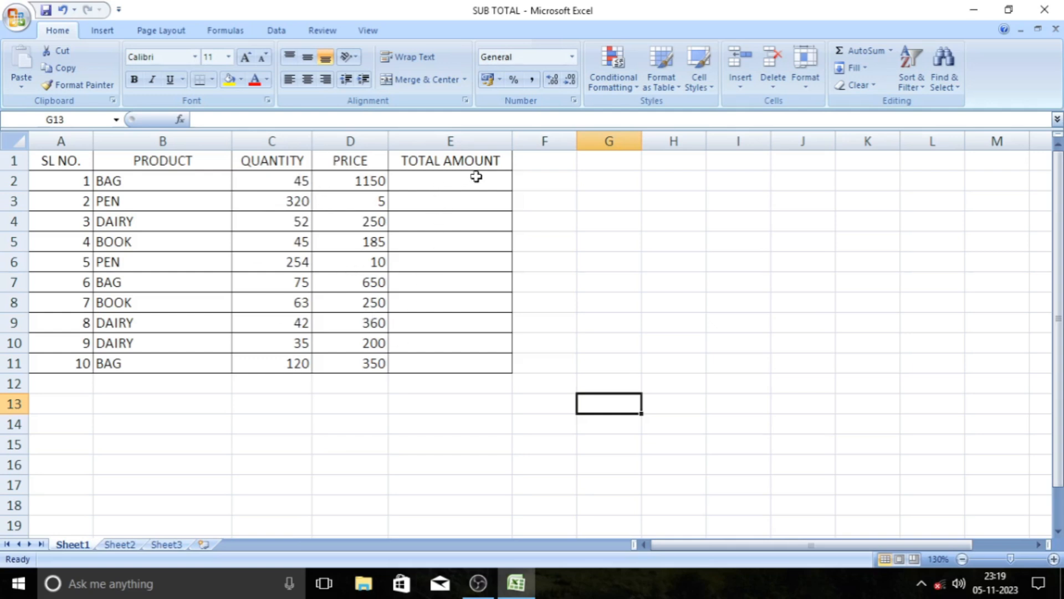
{"action": "left_click", "coordinate": [324, 428]}
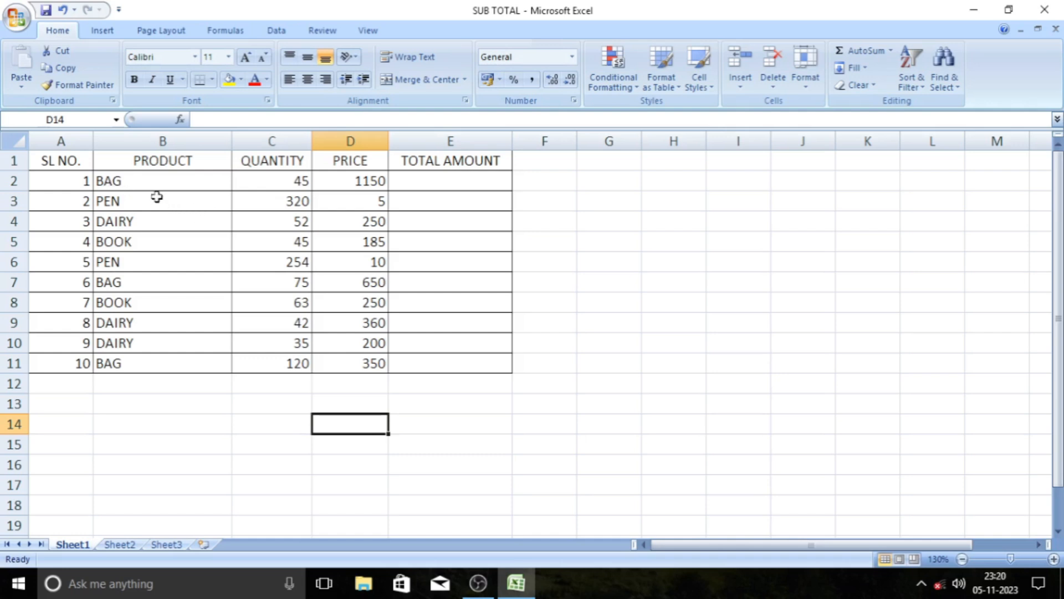
{"action": "left_click", "coordinate": [128, 182]}
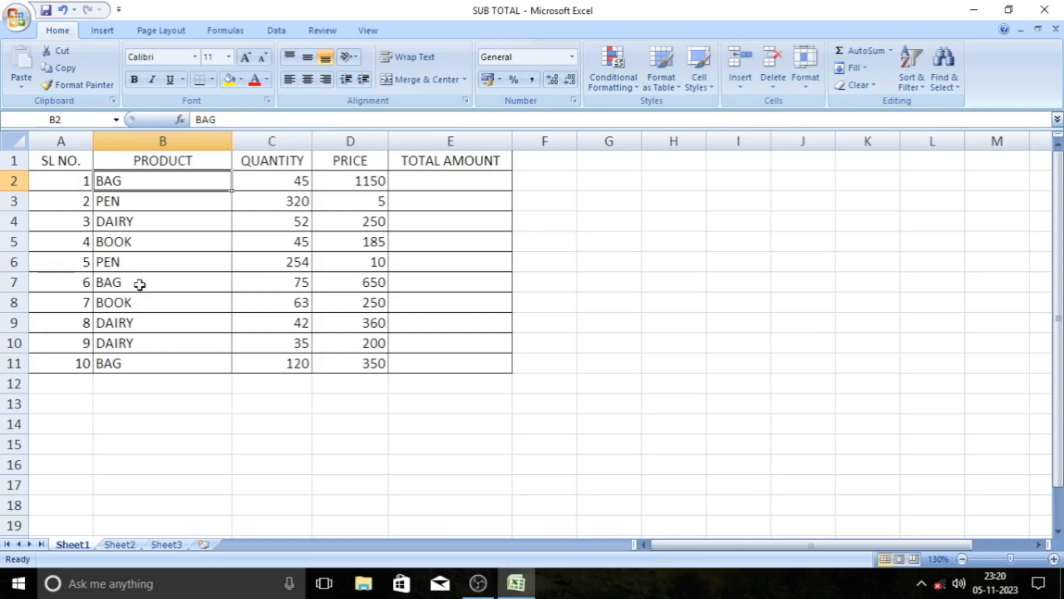
{"action": "left_click", "coordinate": [537, 397]}
{"action": "left_click", "coordinate": [556, 382]}
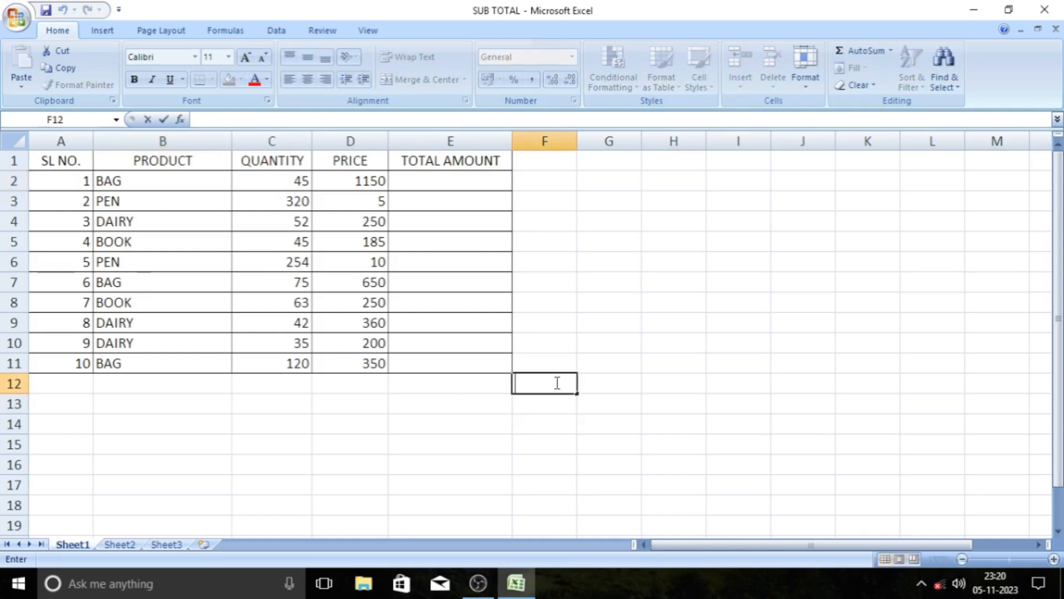
Sort the PRODUCT through TOTAL AMOUNT data in B1:E11 by product name from A to Z.
{"action": "left_click_drag", "start_coordinate": [172, 162], "coordinate": [468, 365]}
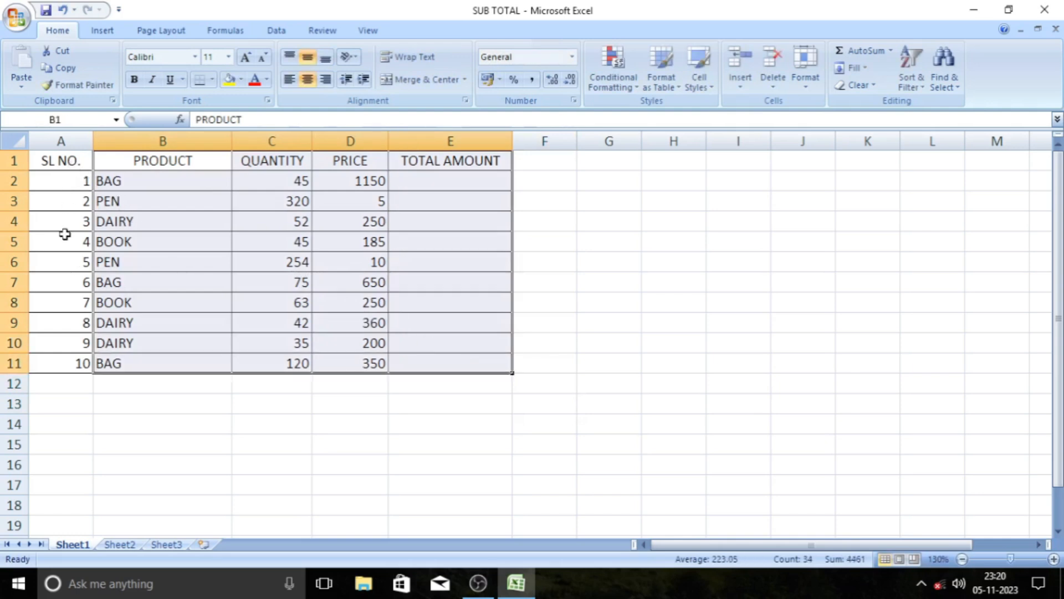
{"action": "left_click", "coordinate": [272, 33]}
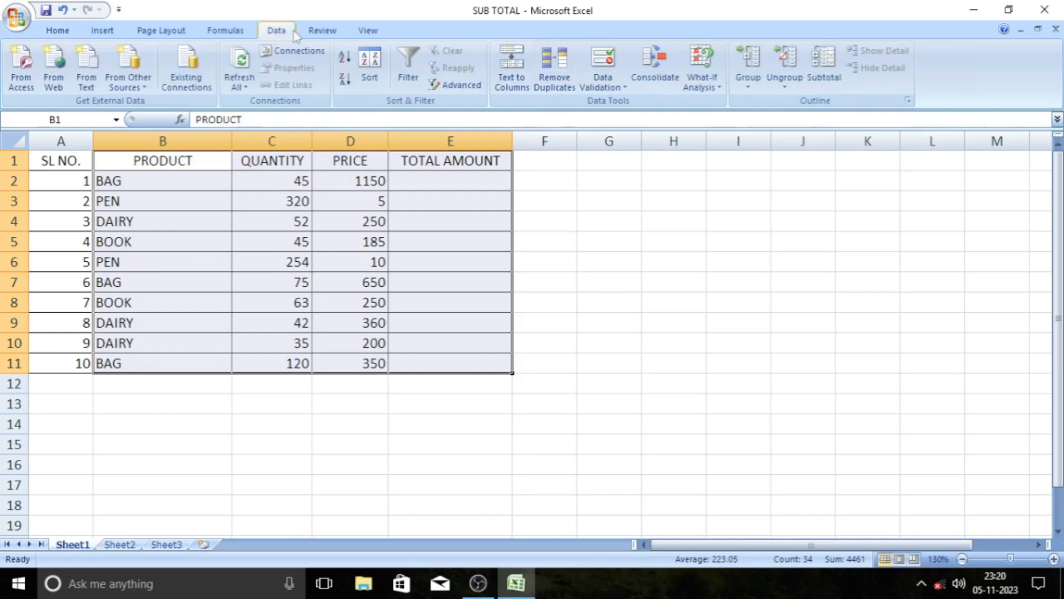
{"action": "left_click", "coordinate": [345, 60]}
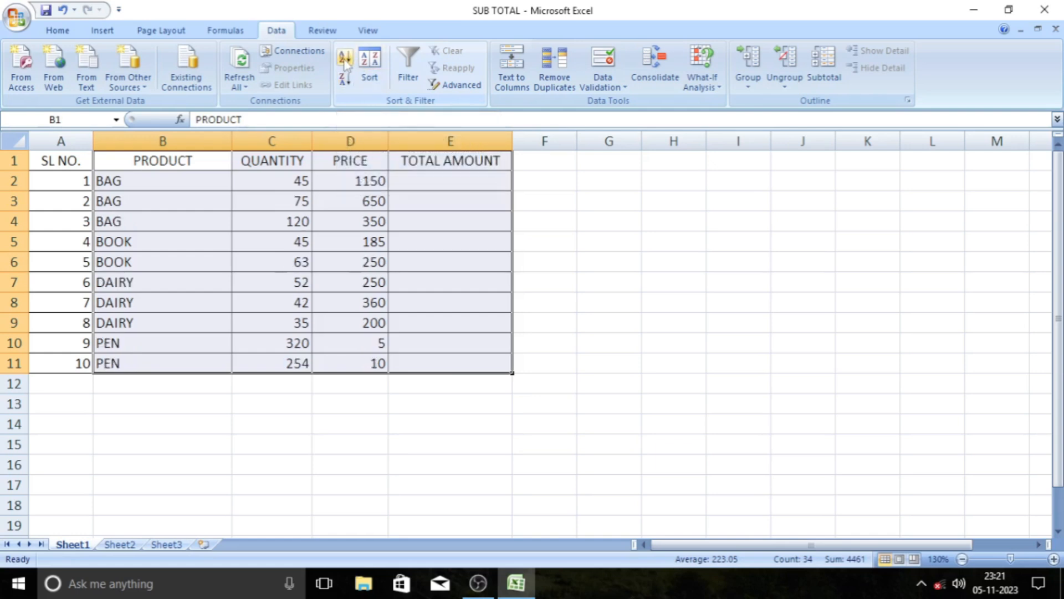
{"action": "left_click", "coordinate": [221, 400]}
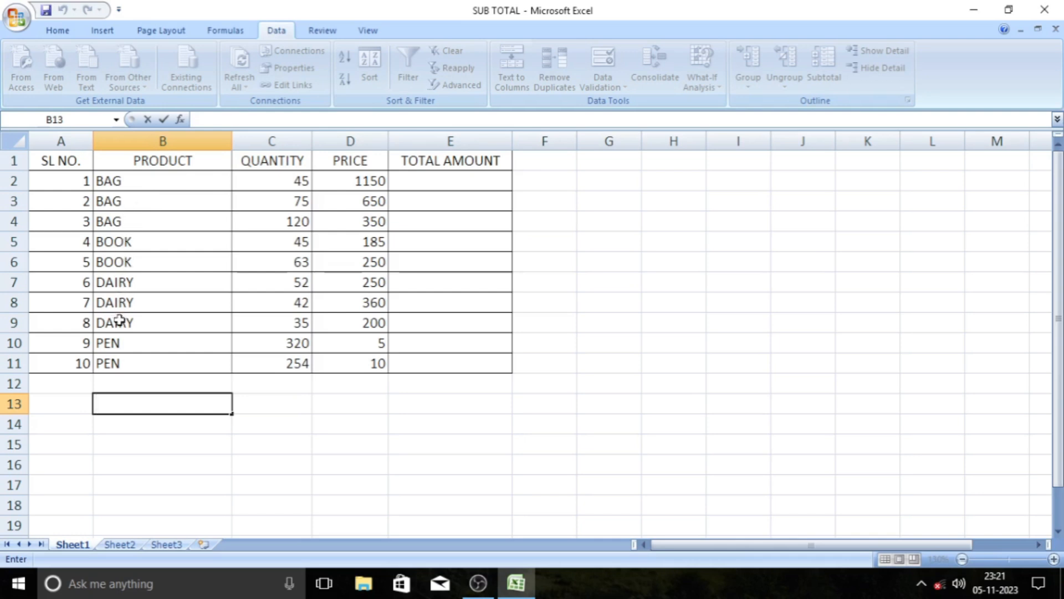
{"action": "left_click", "coordinate": [125, 384]}
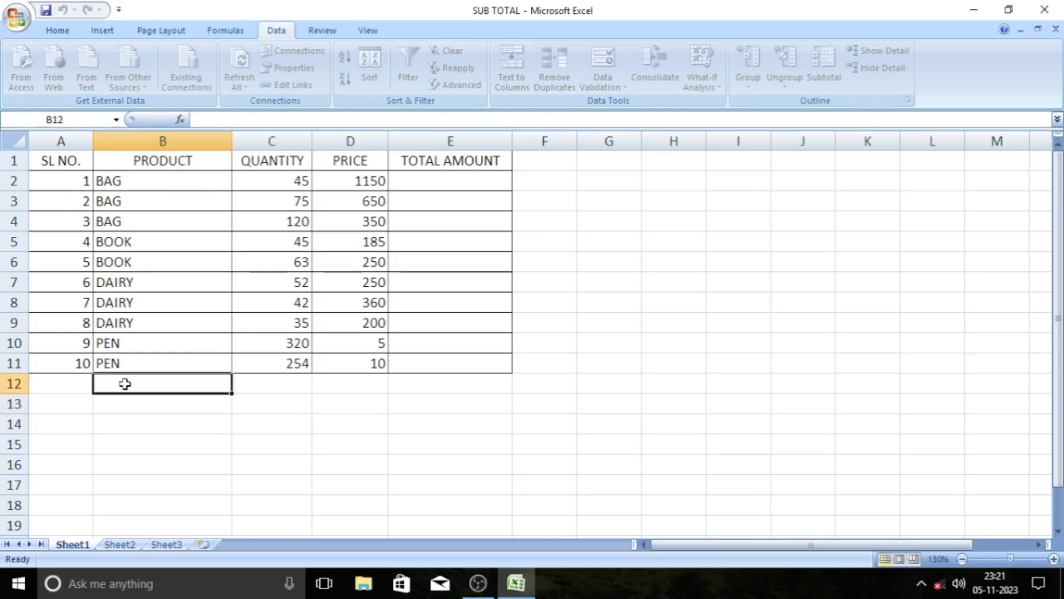
{"action": "left_click", "coordinate": [223, 439]}
{"action": "left_click", "coordinate": [270, 430]}
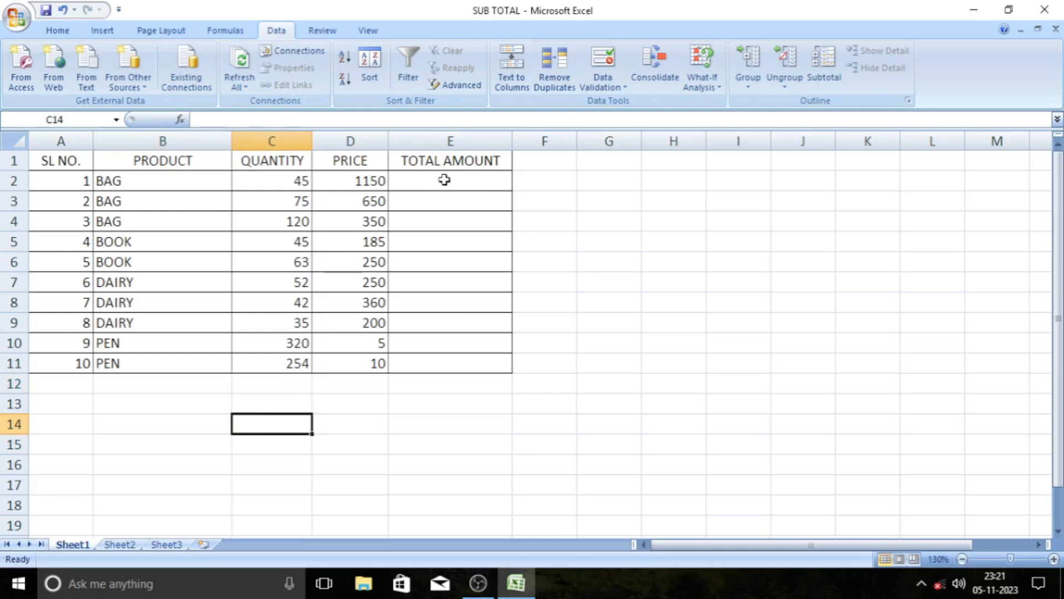
{"action": "double_click", "coordinate": [288, 178]}
{"action": "left_click", "coordinate": [315, 206]}
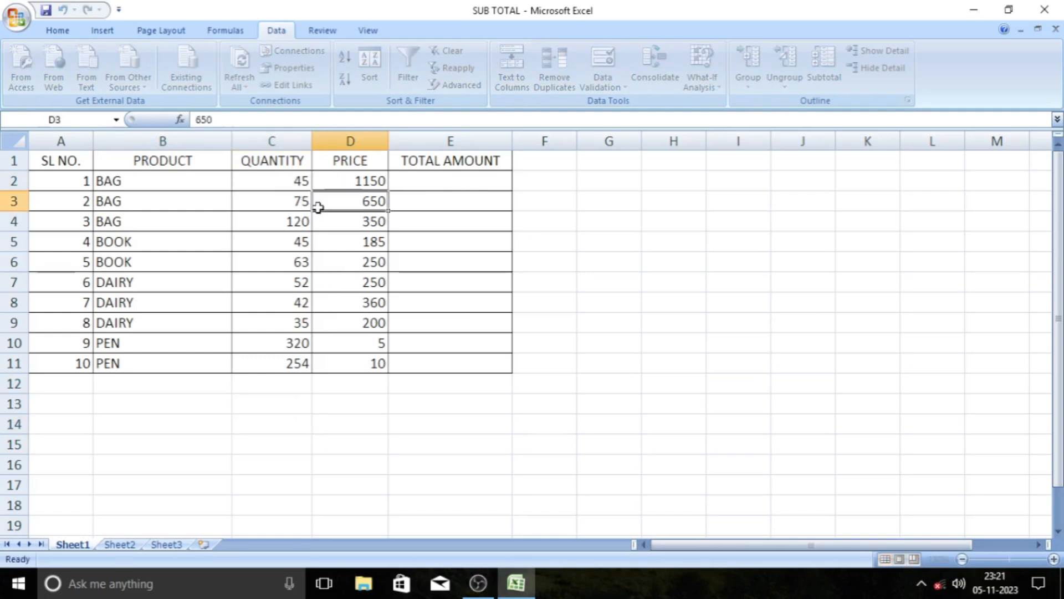
{"action": "left_click", "coordinate": [278, 184]}
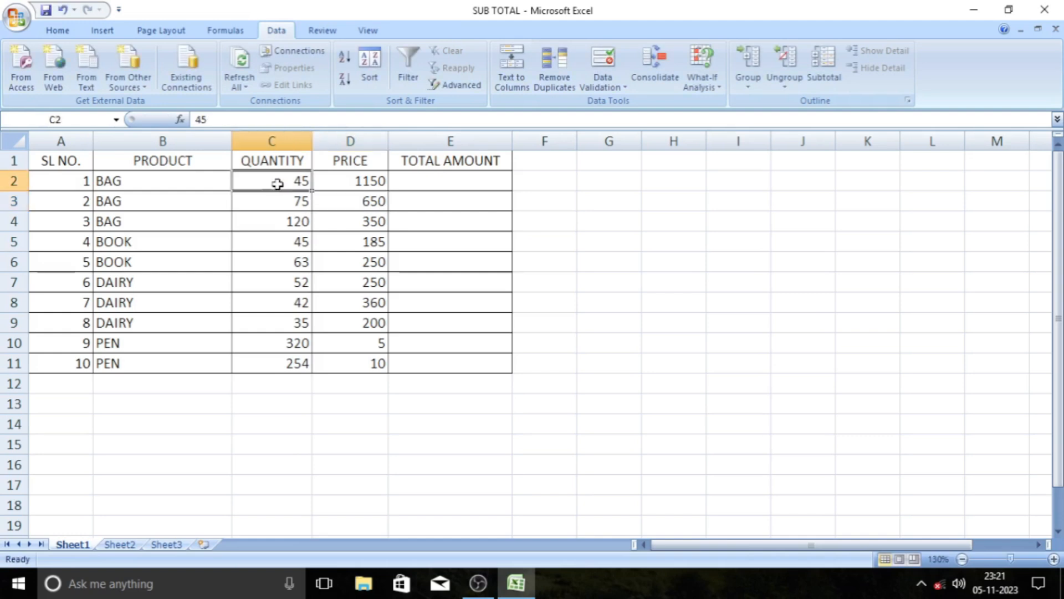
{"action": "left_click", "coordinate": [353, 182]}
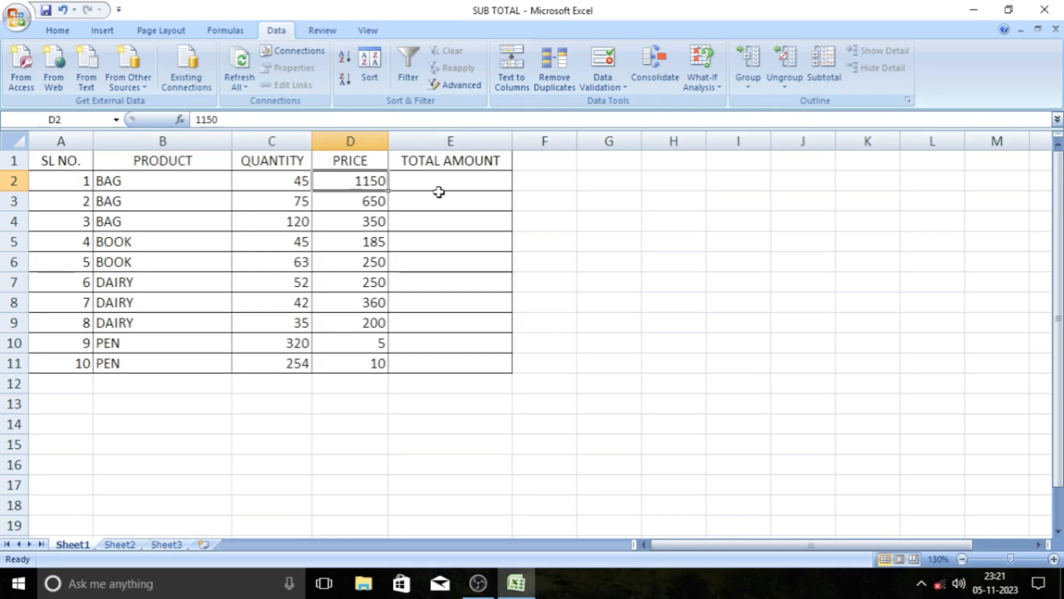
Enter the formula =C2*D2 in cell E2 to multiply the first product's quantity by its price.
{"action": "left_click", "coordinate": [447, 183]}
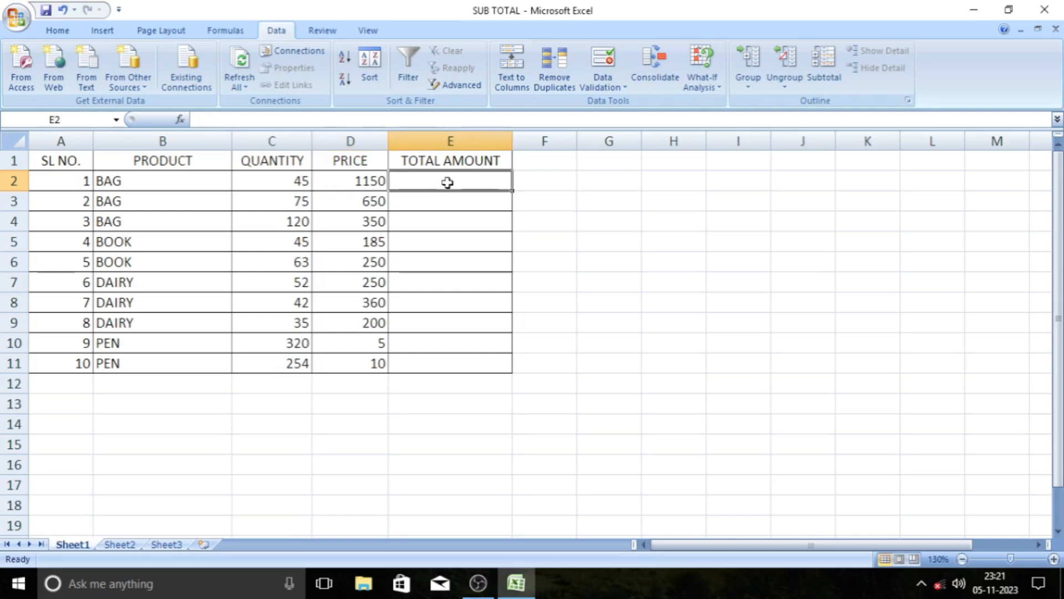
{"action": "type", "text": "="}
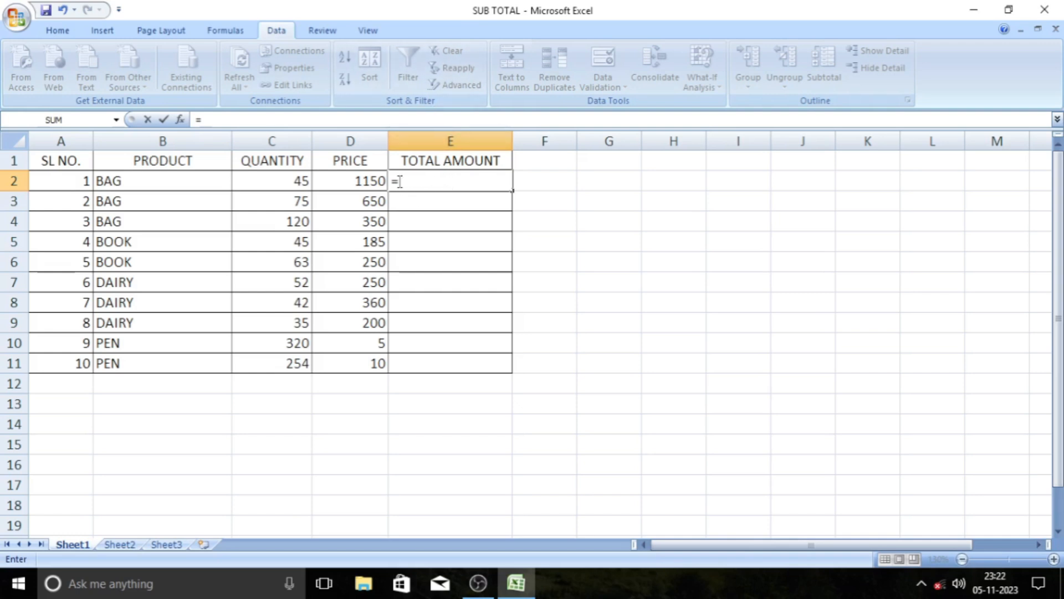
{"action": "left_click", "coordinate": [270, 182]}
{"action": "type", "text": "*"}
{"action": "left_click", "coordinate": [331, 182]}
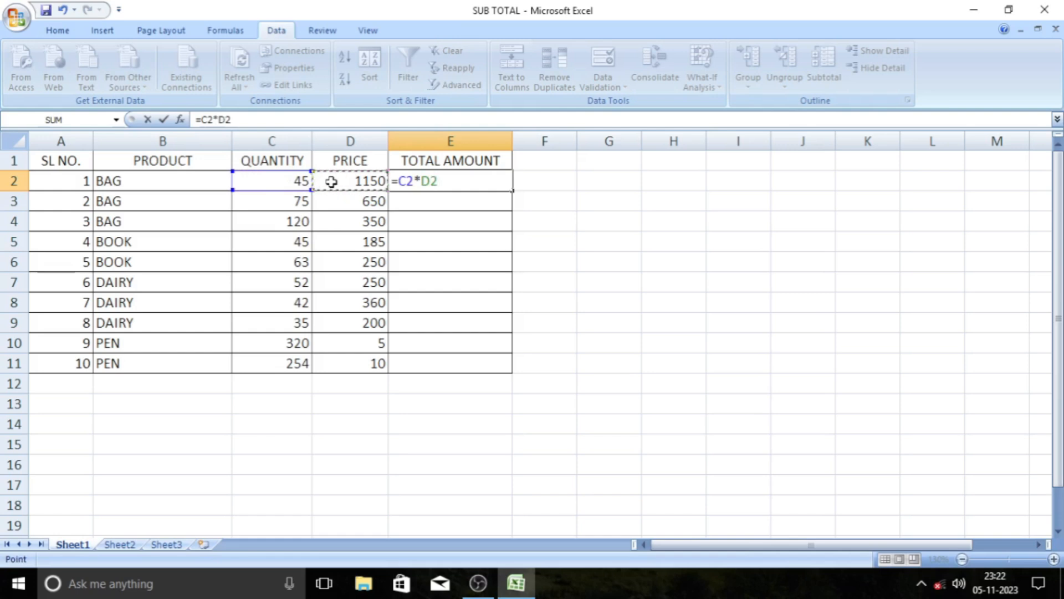
{"action": "key", "text": "Return"}
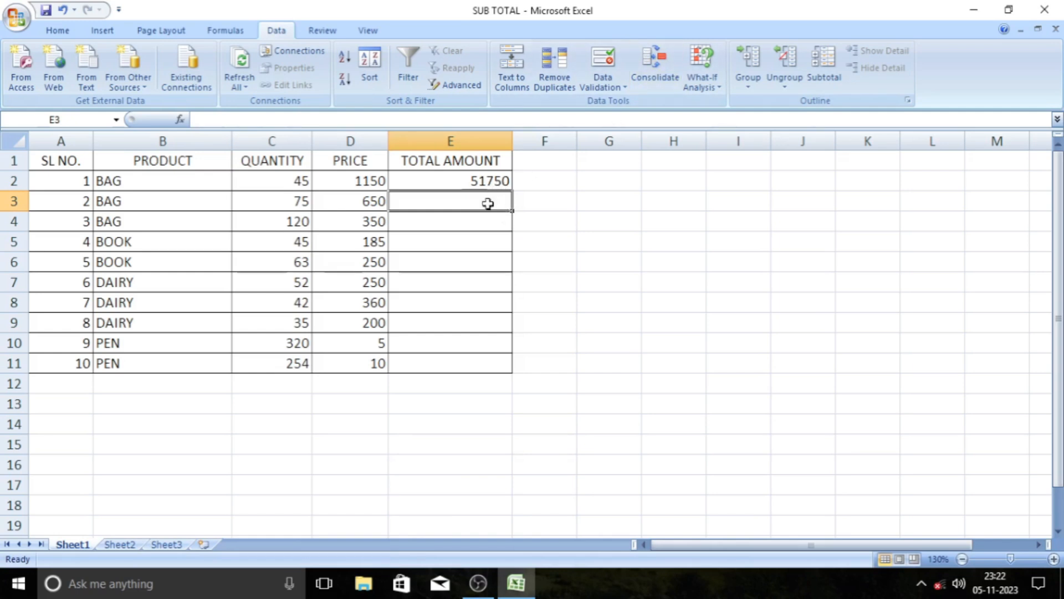
Fill the TOTAL AMOUNT formula from E2 down through E11.
{"action": "left_click", "coordinate": [605, 269]}
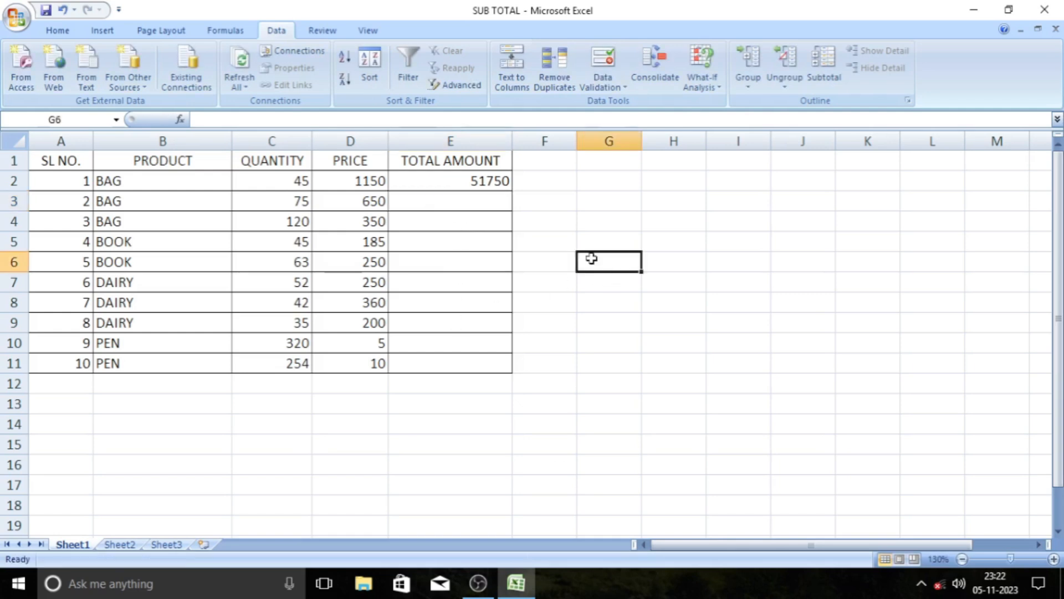
{"action": "left_click_drag", "start_coordinate": [476, 190], "coordinate": [478, 242]}
{"action": "left_click", "coordinate": [489, 185]}
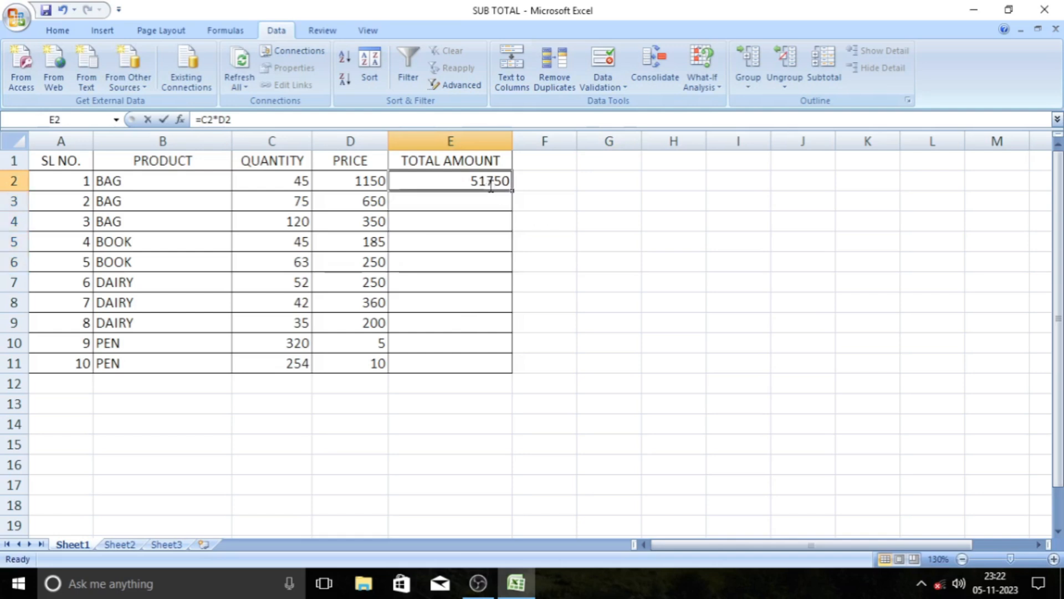
{"action": "double_click", "coordinate": [489, 185]}
{"action": "key", "text": "Return"}
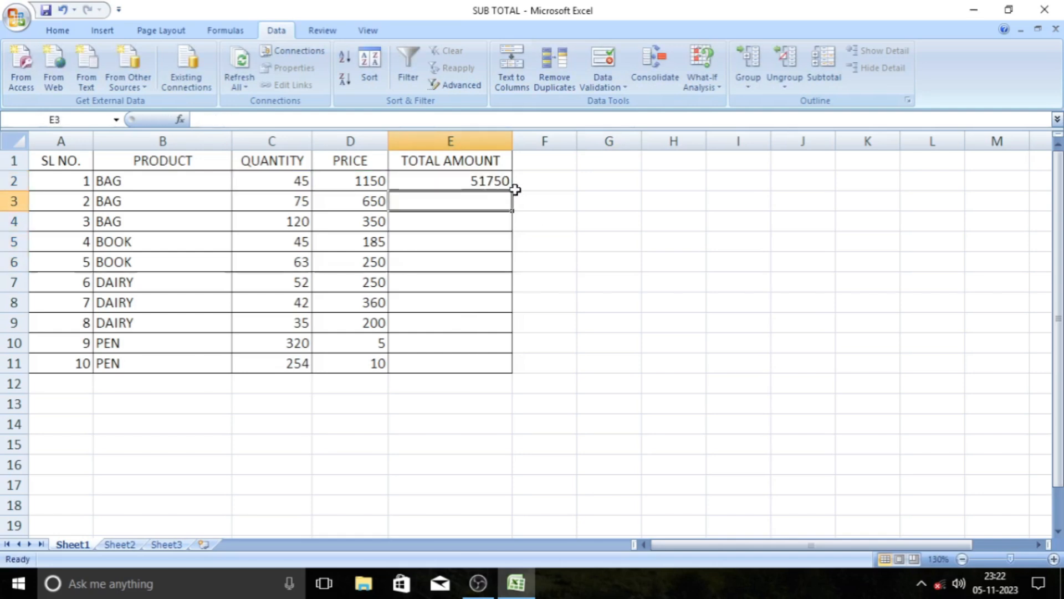
{"action": "left_click", "coordinate": [503, 183]}
{"action": "left_click_drag", "start_coordinate": [512, 190], "coordinate": [511, 373]}
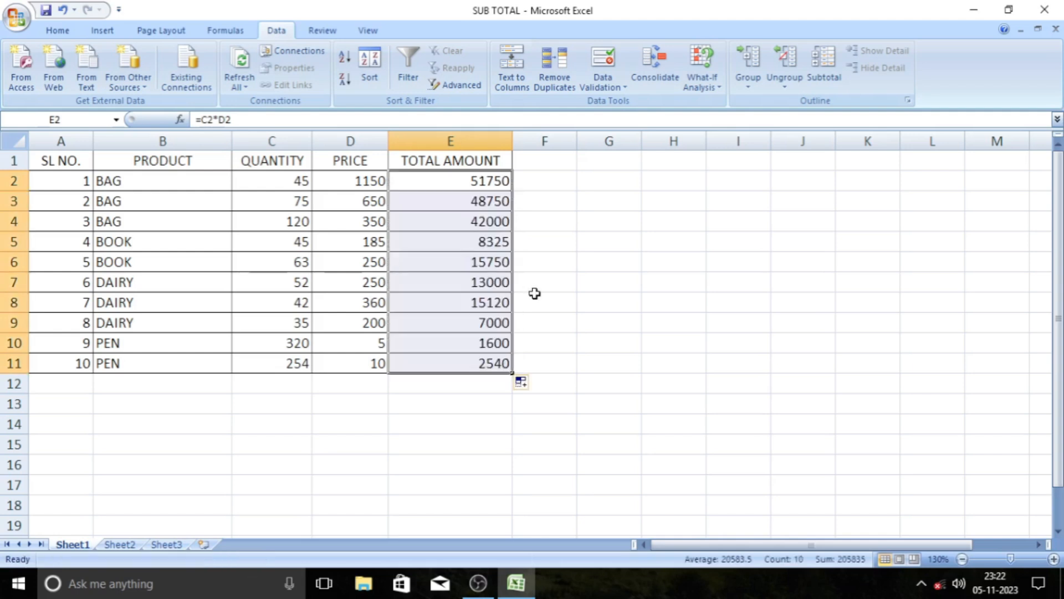
{"action": "left_click", "coordinate": [550, 264]}
{"action": "double_click", "coordinate": [589, 297]}
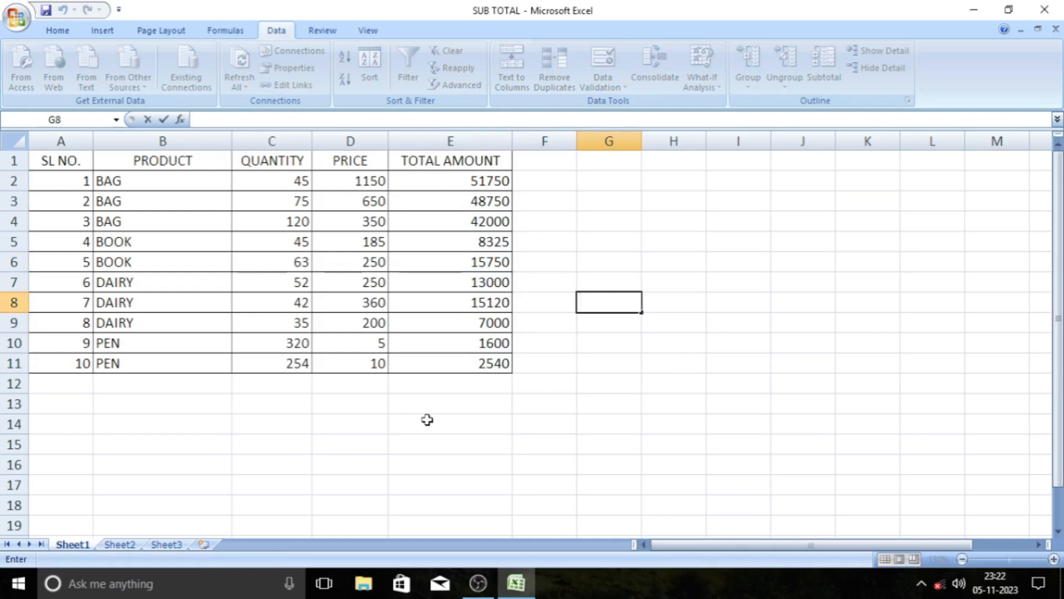
{"action": "left_click", "coordinate": [278, 399]}
{"action": "left_click", "coordinate": [188, 384]}
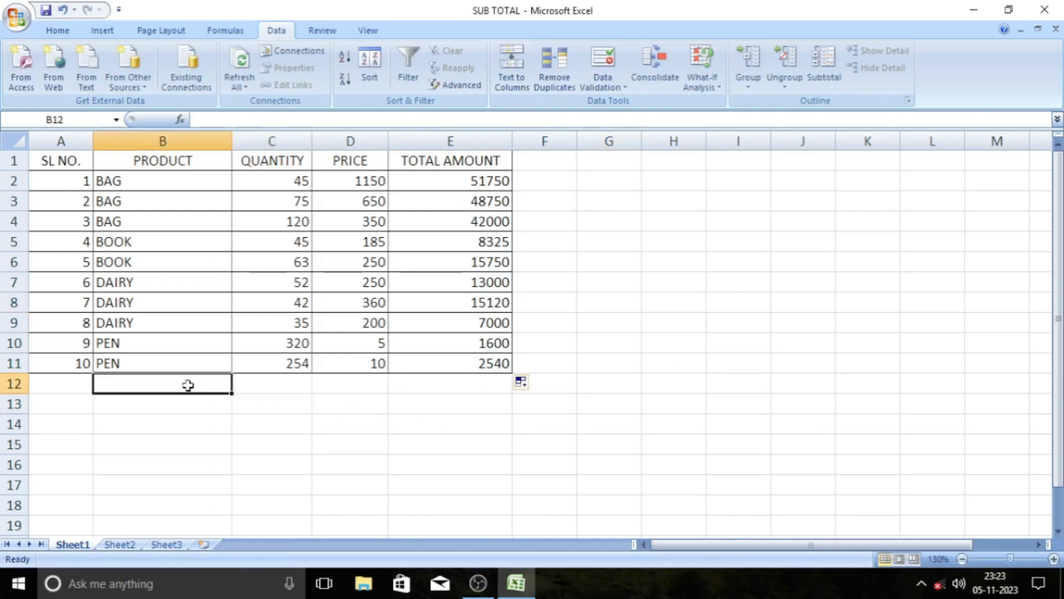
{"action": "left_click", "coordinate": [131, 178]}
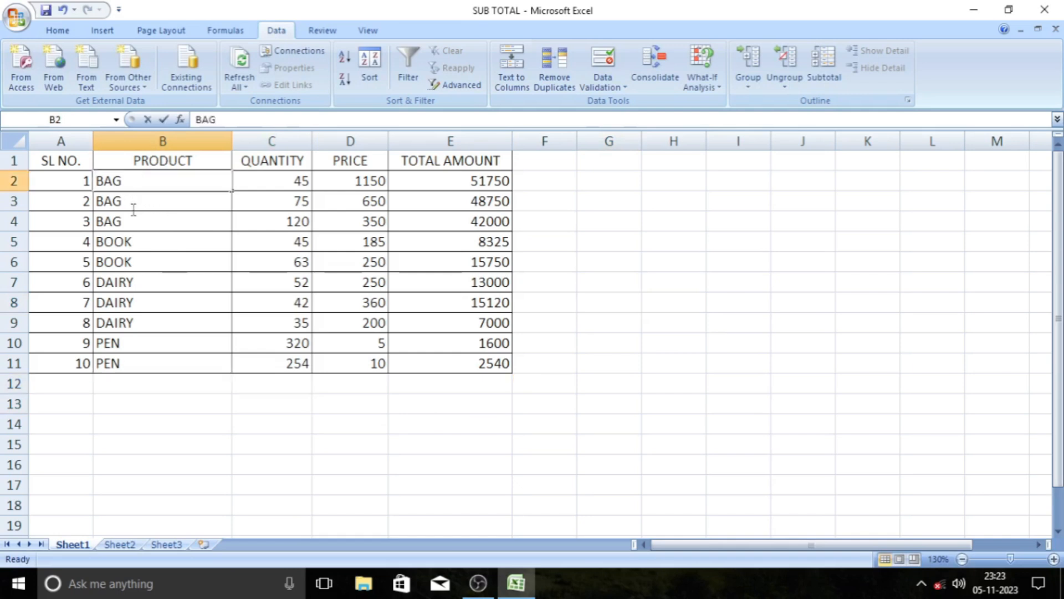
{"action": "double_click", "coordinate": [143, 178]}
{"action": "left_click", "coordinate": [145, 217]}
{"action": "left_click", "coordinate": [147, 184]}
{"action": "left_click", "coordinate": [159, 256]}
{"action": "left_click_drag", "start_coordinate": [159, 181], "coordinate": [166, 225]}
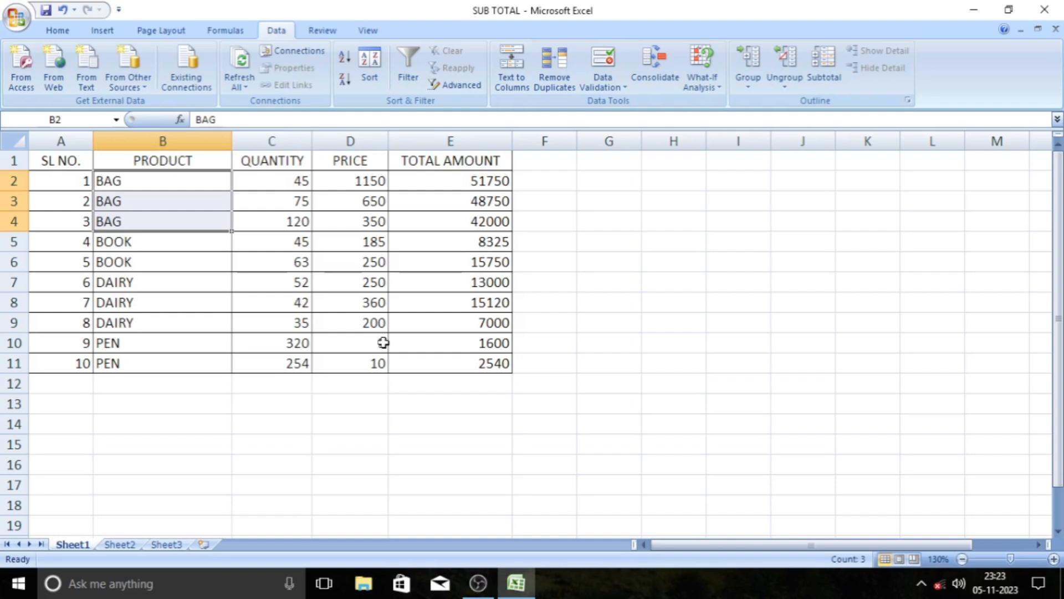
{"action": "left_click", "coordinate": [267, 450]}
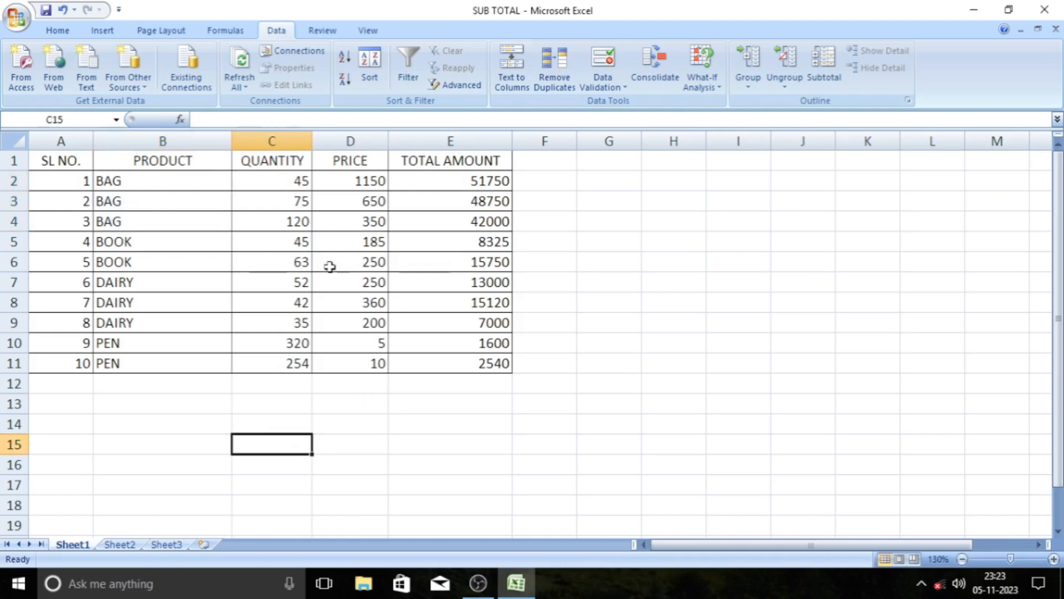
{"action": "double_click", "coordinate": [171, 161]}
{"action": "left_click_drag", "start_coordinate": [170, 161], "coordinate": [183, 202]}
{"action": "left_click", "coordinate": [177, 241]}
Add Sum subtotals for QUANTITY and TOTAL AMOUNT to B1:E11 at each change in PRODUCT.
{"action": "left_click_drag", "start_coordinate": [145, 161], "coordinate": [468, 368]}
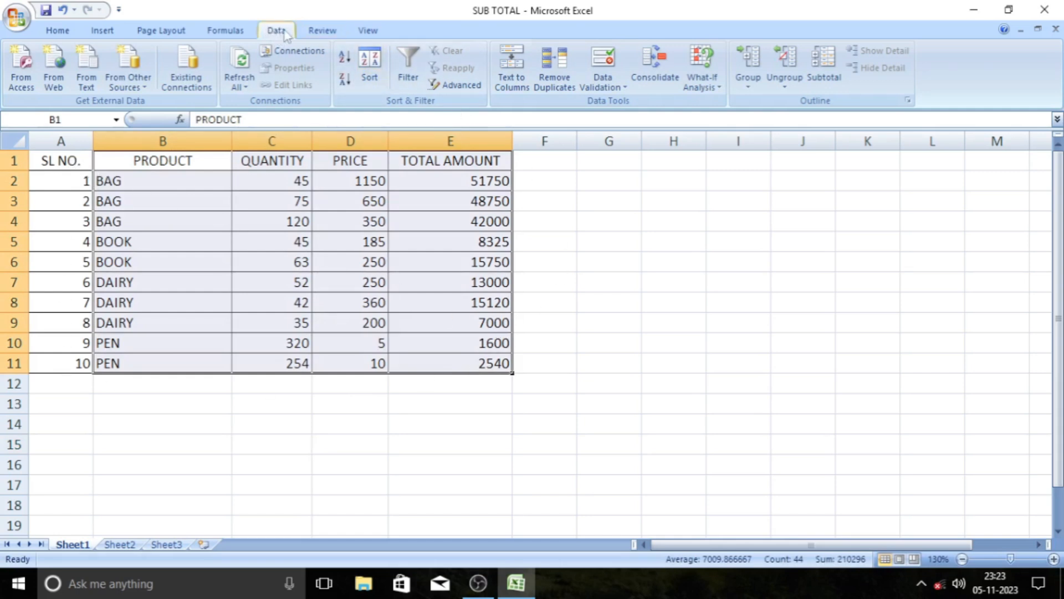
{"action": "left_click", "coordinate": [825, 75]}
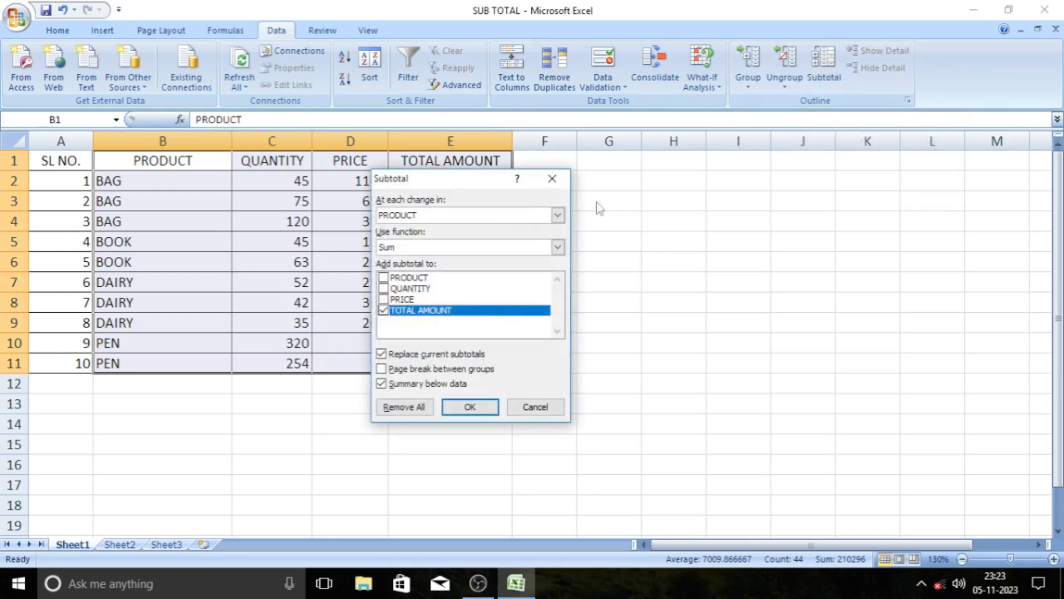
{"action": "left_click_drag", "start_coordinate": [494, 187], "coordinate": [640, 172]}
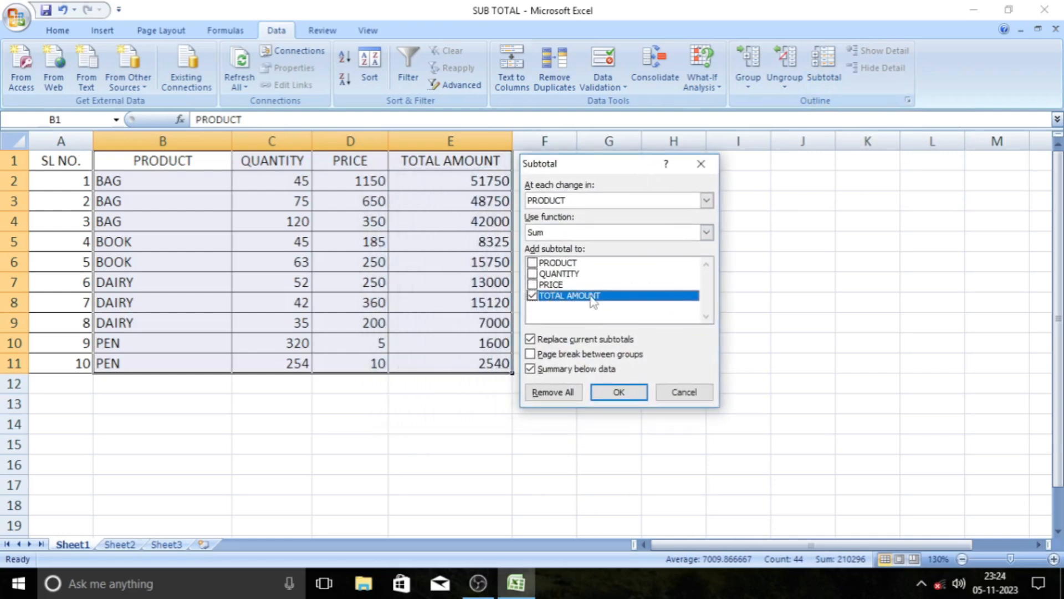
{"action": "left_click", "coordinate": [532, 274]}
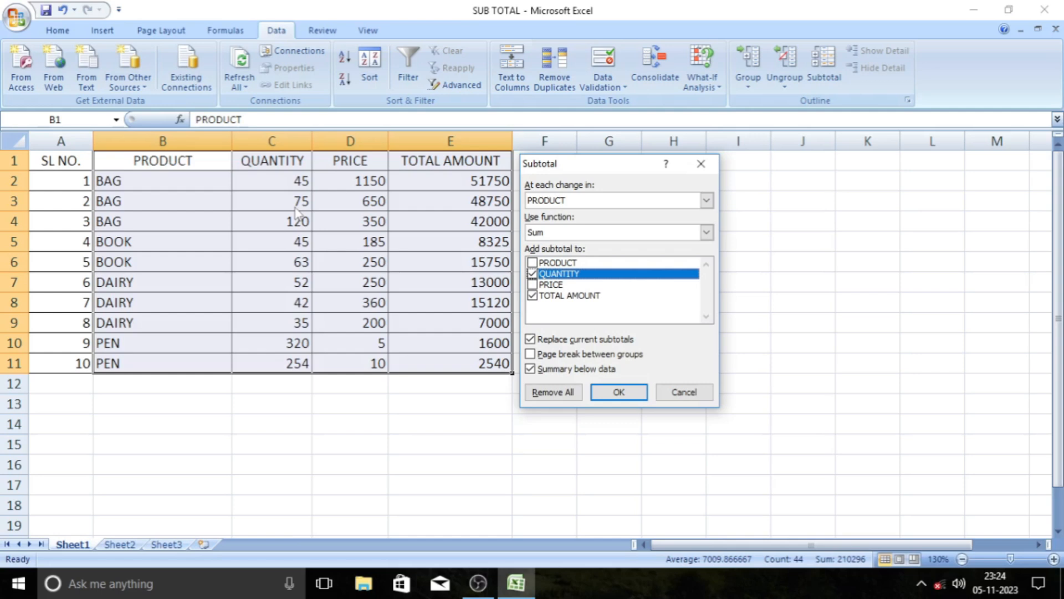
{"action": "left_click", "coordinate": [623, 392]}
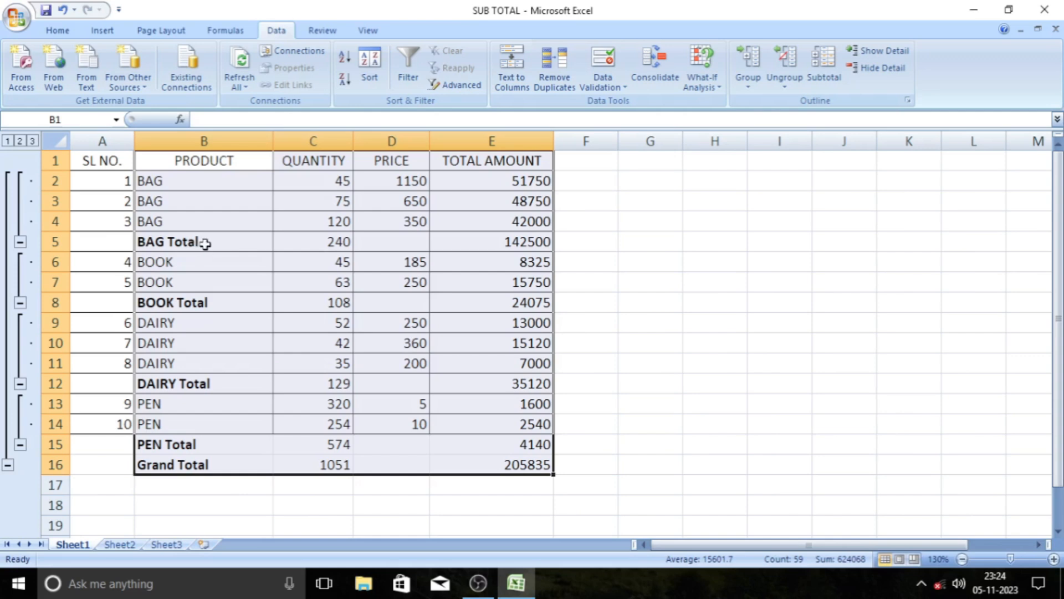
Inspect the subtotal formula in the QUANTITY cell of the BAG Total row, leaving it as it is.
{"action": "left_click", "coordinate": [294, 243]}
{"action": "double_click", "coordinate": [293, 243]}
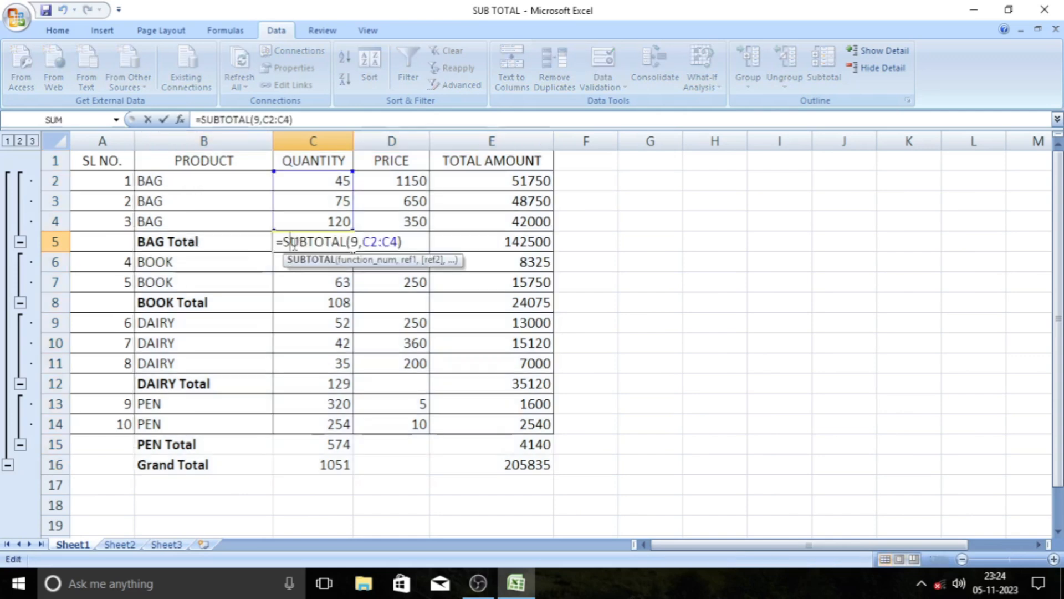
{"action": "key", "text": "Return"}
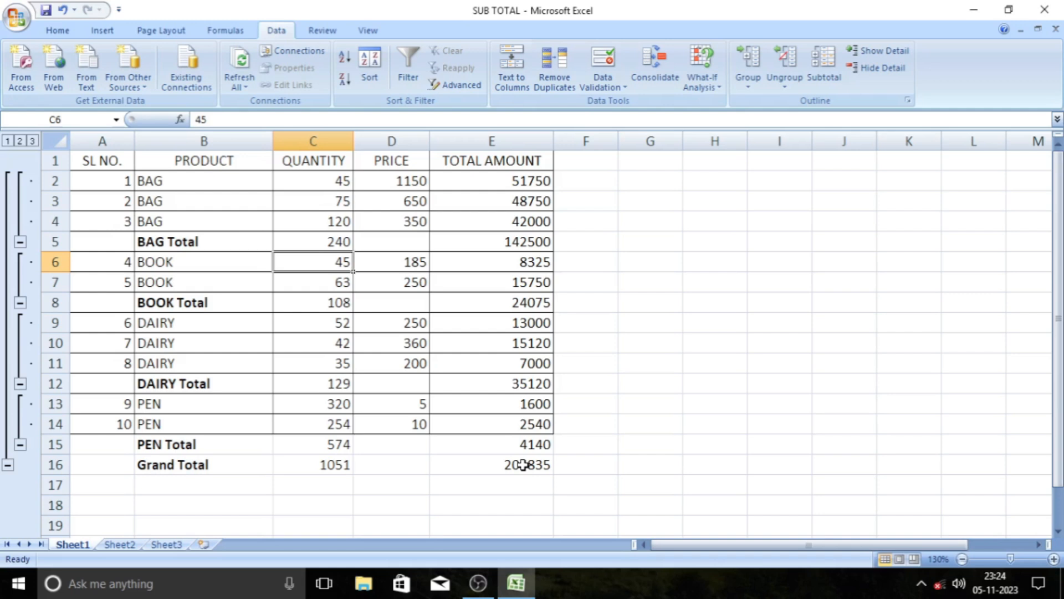
{"action": "left_click", "coordinate": [624, 384]}
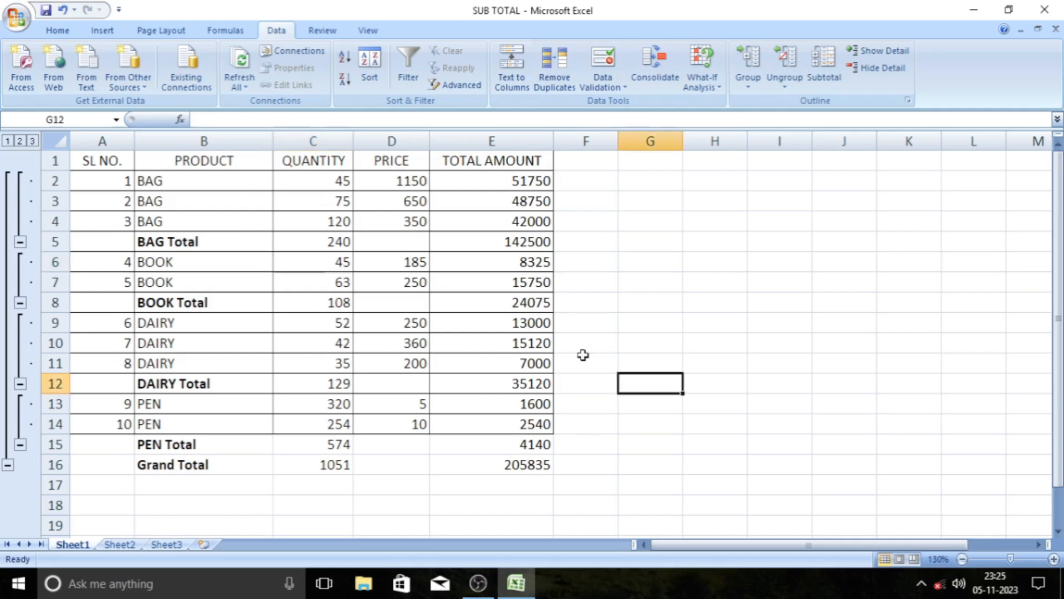
Remove all subtotals from the product table.
{"action": "left_click_drag", "start_coordinate": [193, 160], "coordinate": [485, 467]}
{"action": "left_click", "coordinate": [485, 467]}
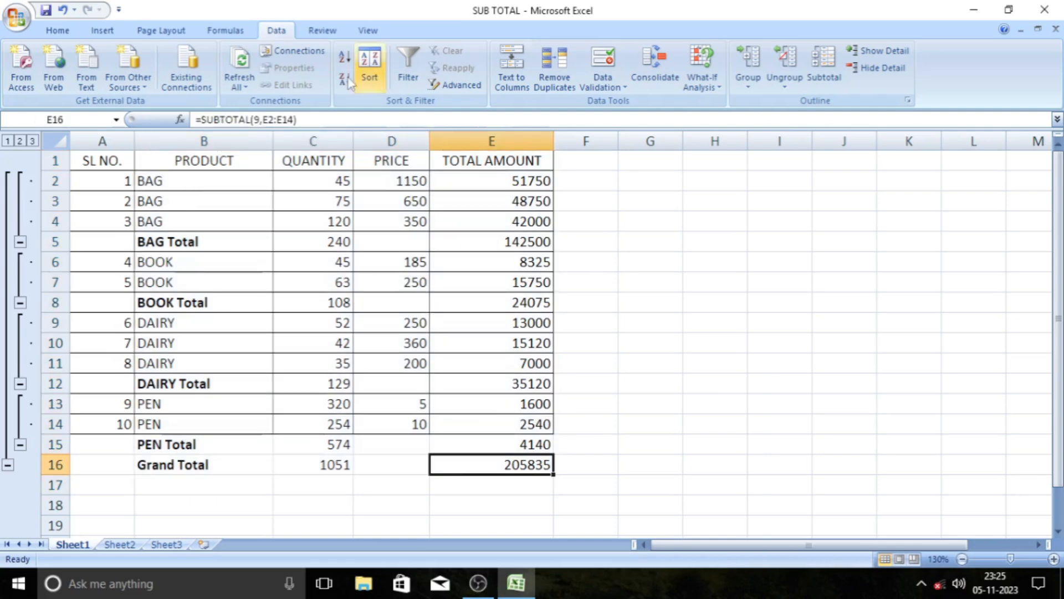
{"action": "left_click", "coordinate": [823, 73]}
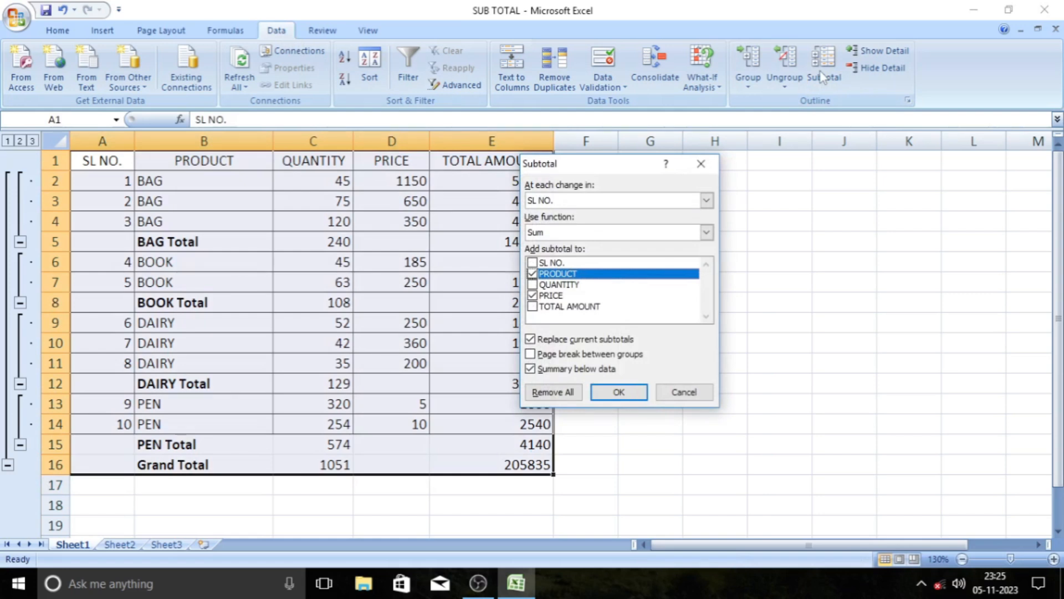
{"action": "left_click", "coordinate": [562, 395]}
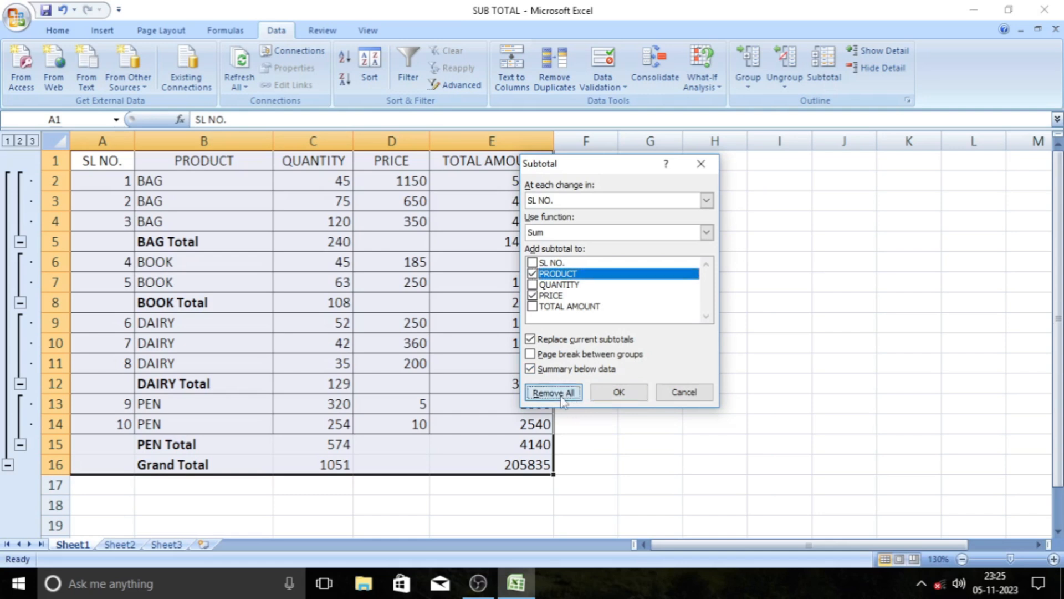
{"action": "left_click", "coordinate": [595, 342]}
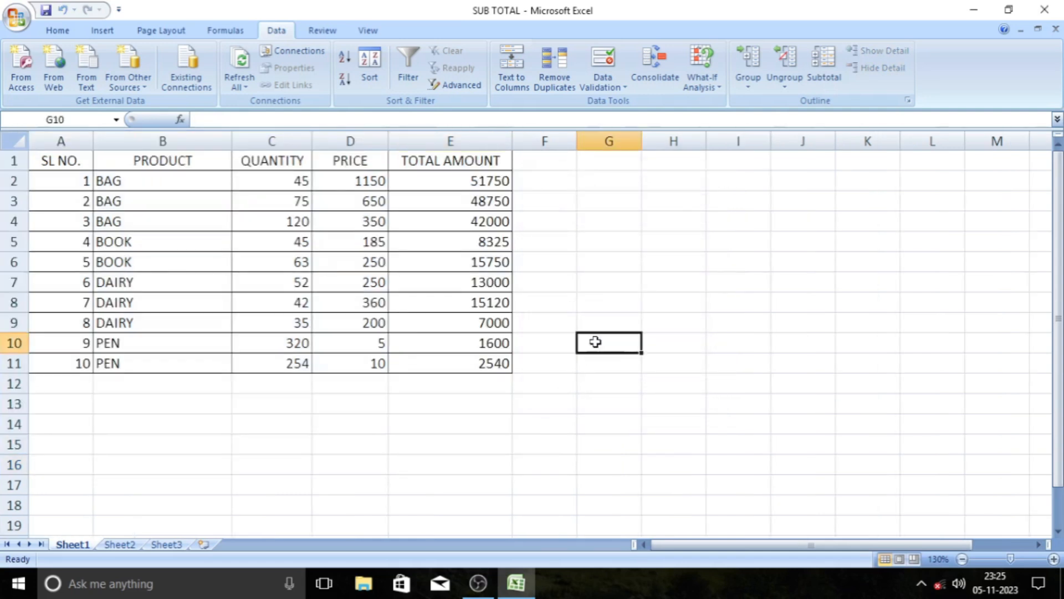